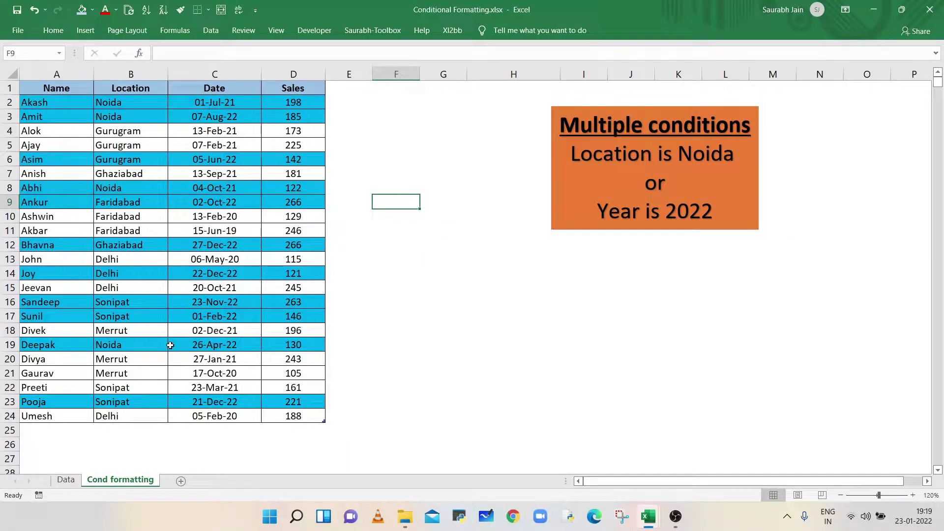
# Step: Switch to the Data sheet and preview the Conditional Formatting menu options, then collapse the ribbon
pyautogui.click(71, 483)
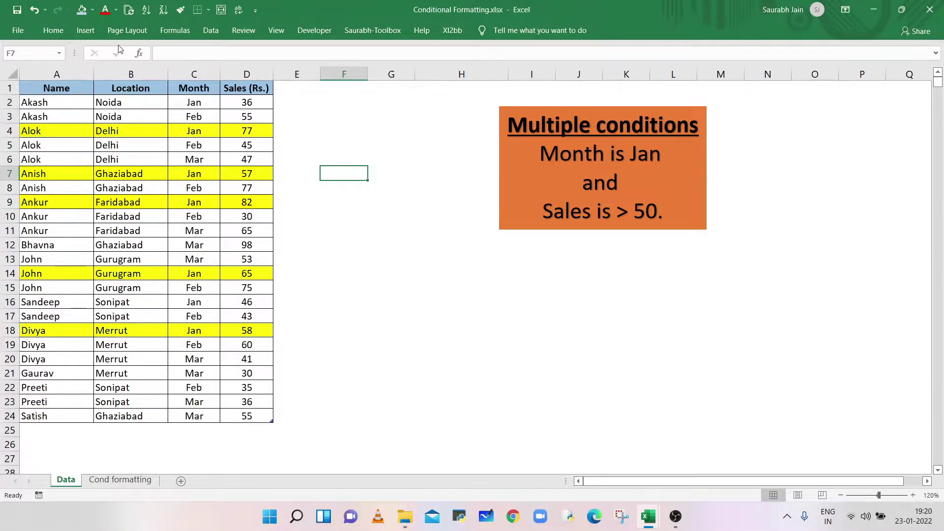
pyautogui.click(53, 30)
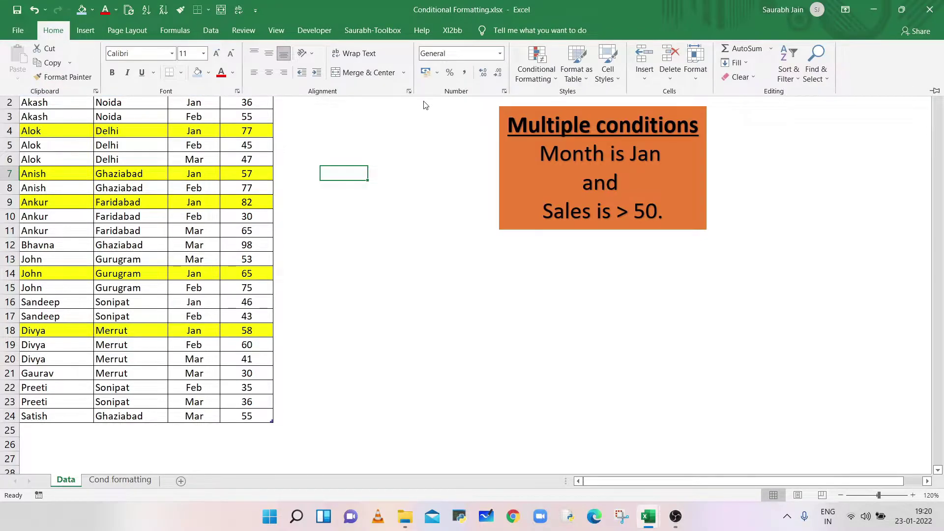
pyautogui.click(536, 74)
pyautogui.moveTo(536, 123)
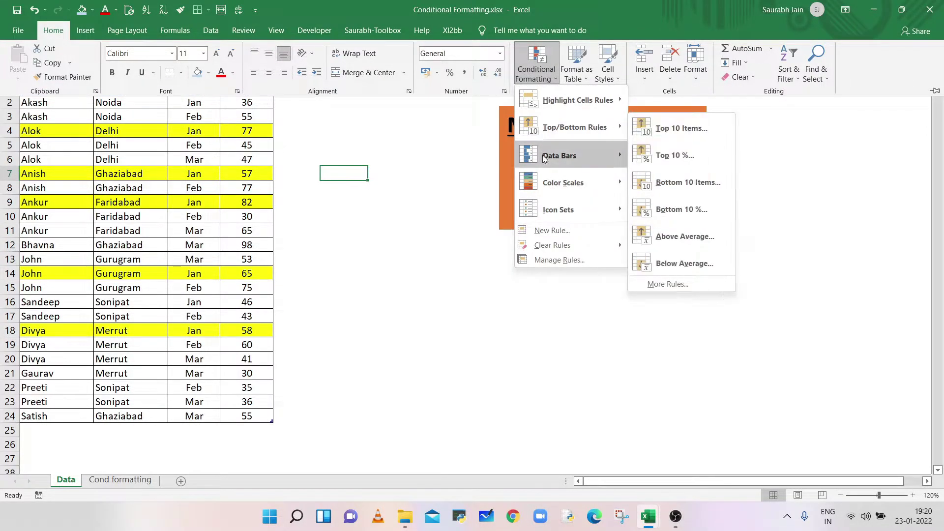
pyautogui.moveTo(553, 106)
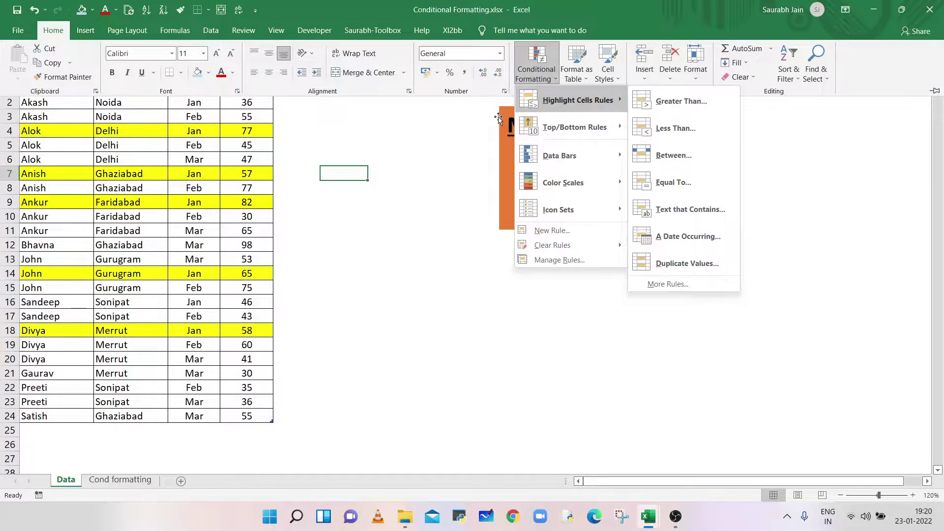
pyautogui.click(422, 164)
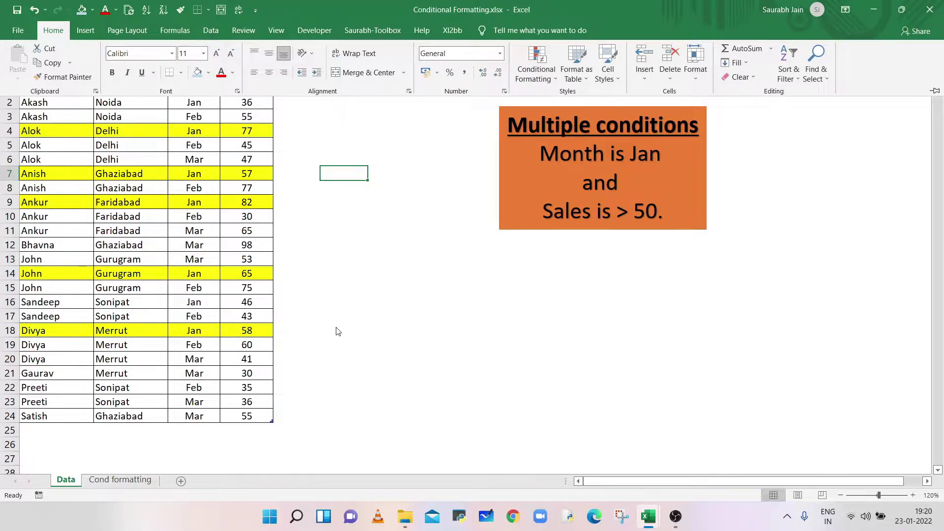
pyautogui.hotkey('ctrl', 'F1')
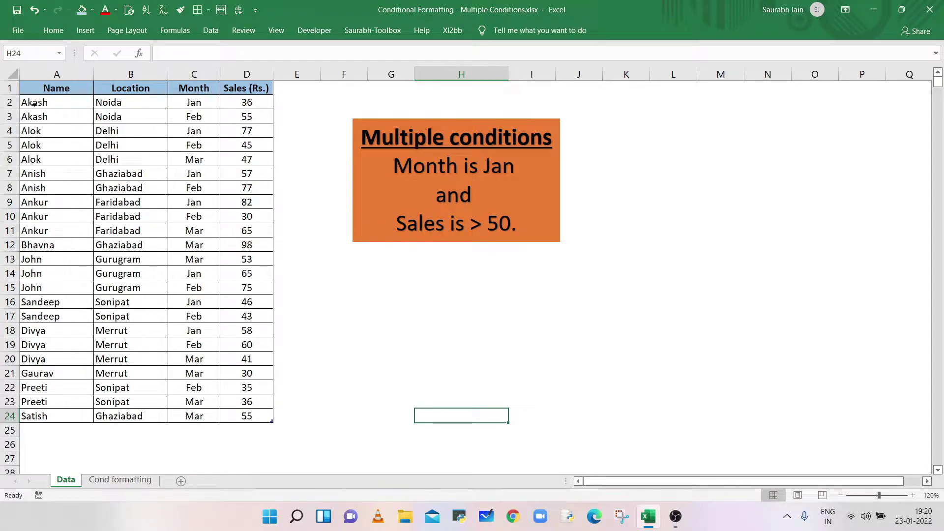
# Step: Select the data rows A2:D24 and start a New Rule under Conditional Formatting
pyautogui.moveTo(40, 104); pyautogui.dragTo(224, 421)
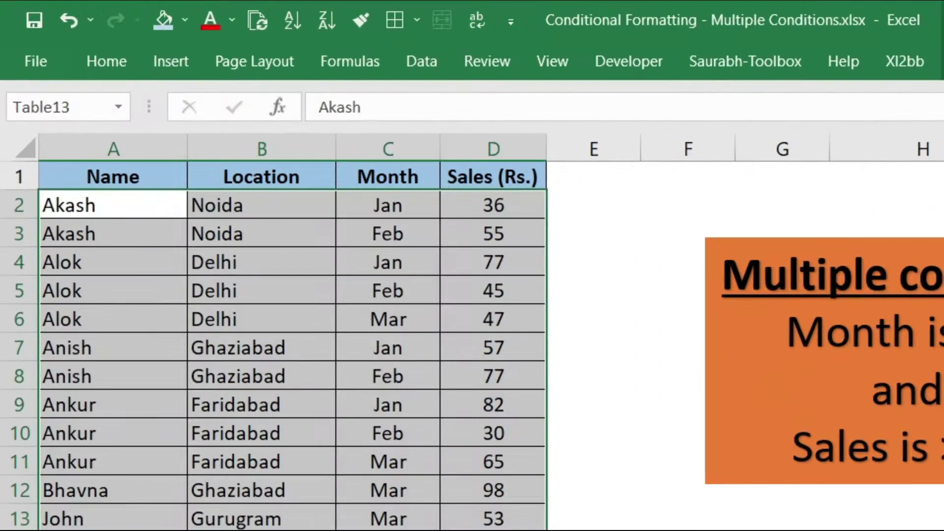
pyautogui.click(61, 33)
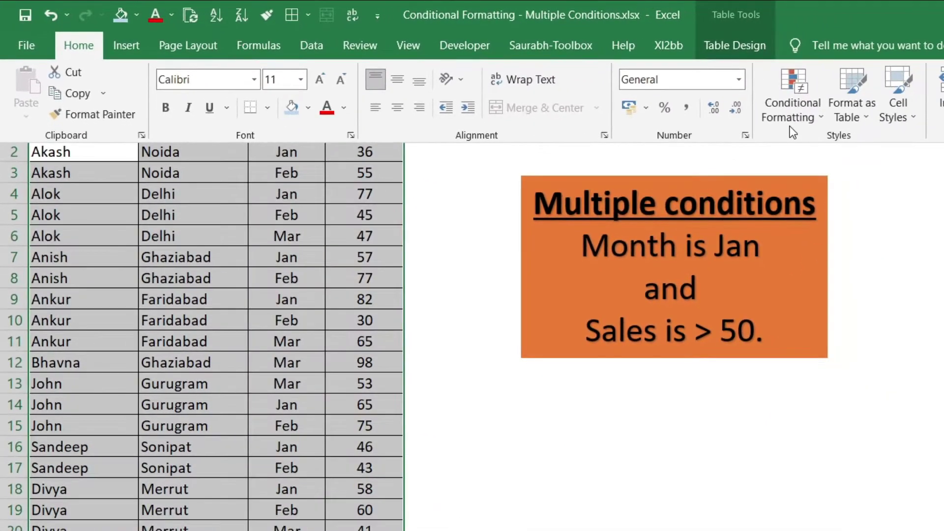
pyautogui.click(816, 121)
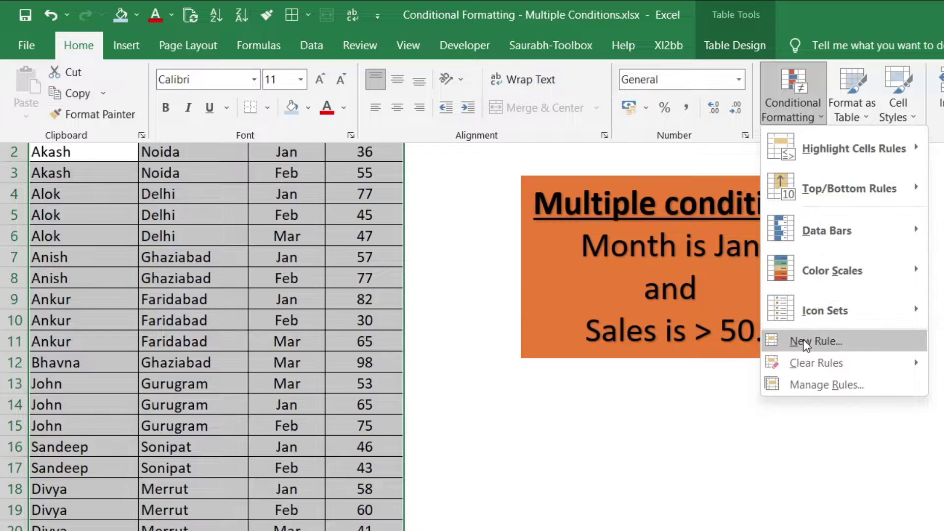
pyautogui.click(879, 340)
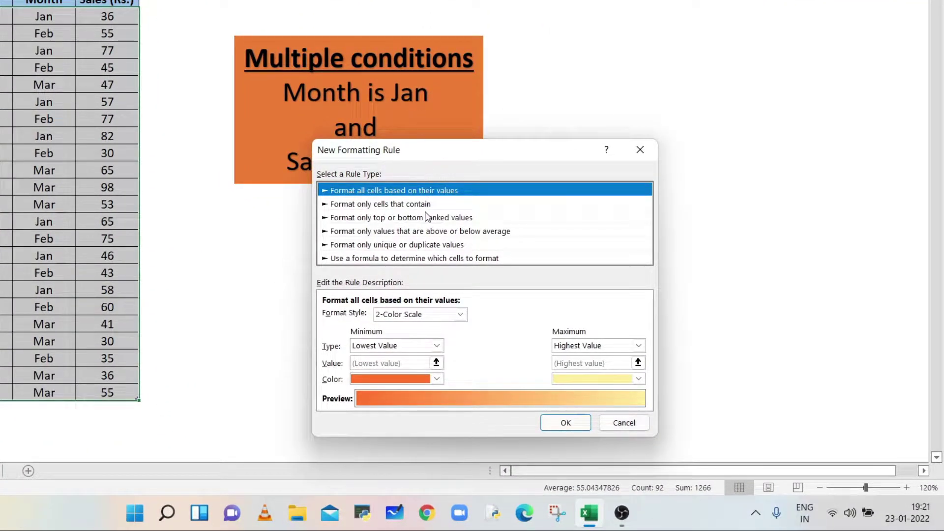
# Step: Choose the 'Use a formula' rule type and begin the formula with =AND(
pyautogui.click(351, 261)
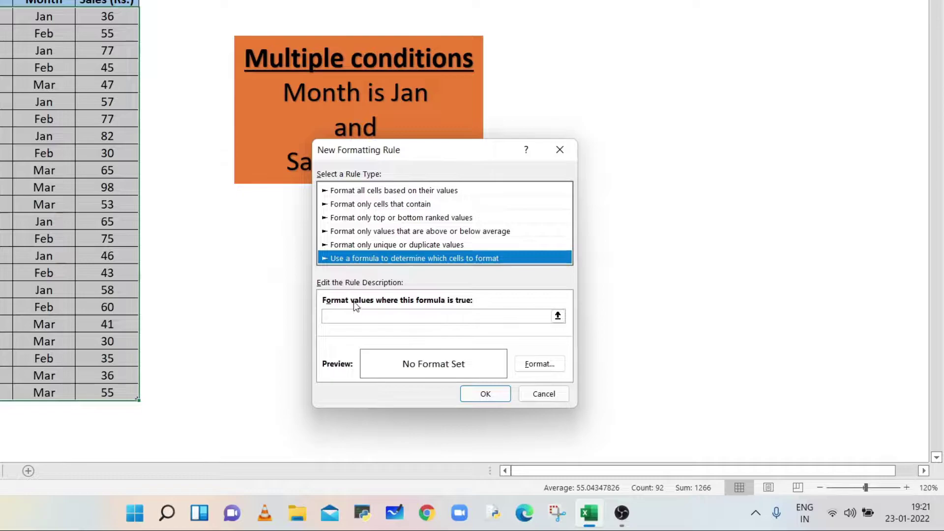
pyautogui.click(355, 317)
pyautogui.click(355, 317)
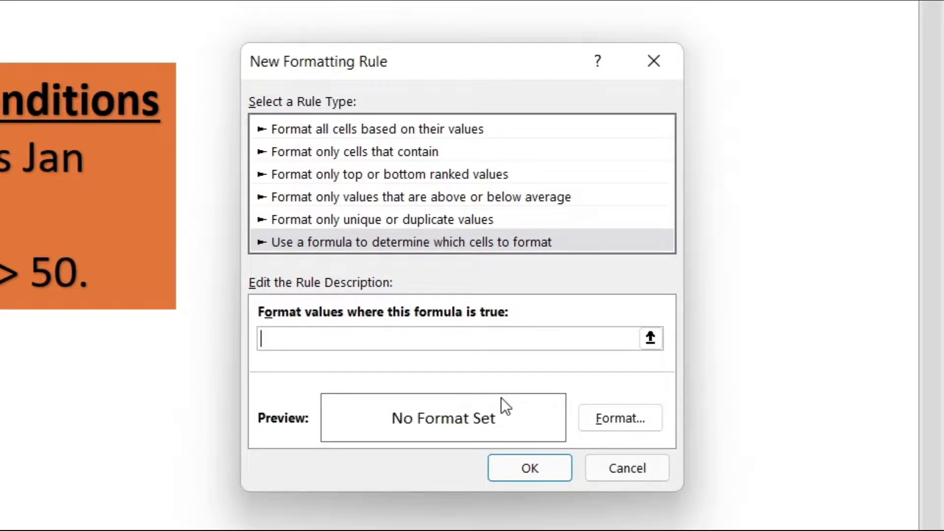
pyautogui.write('=AND(')
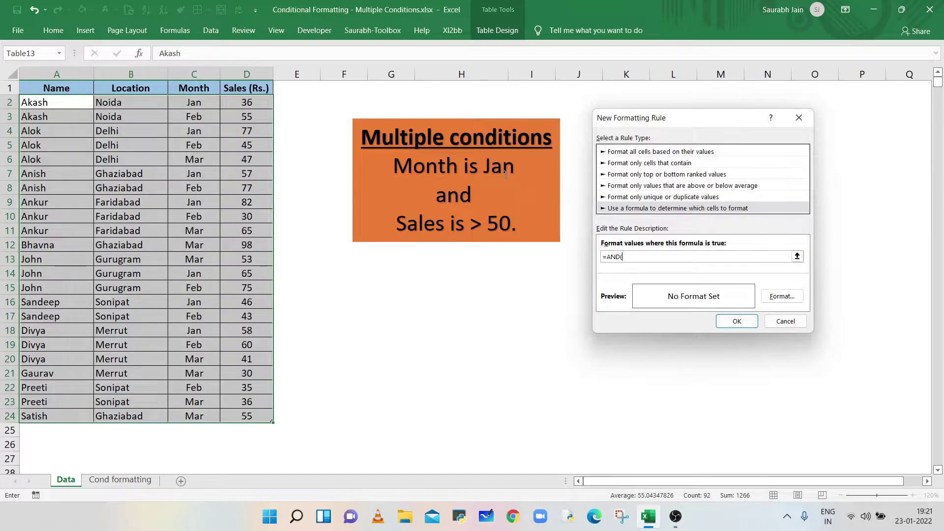
# Step: Add the column-locked first condition $C2="Jan" to the AND formula
pyautogui.click(201, 104)
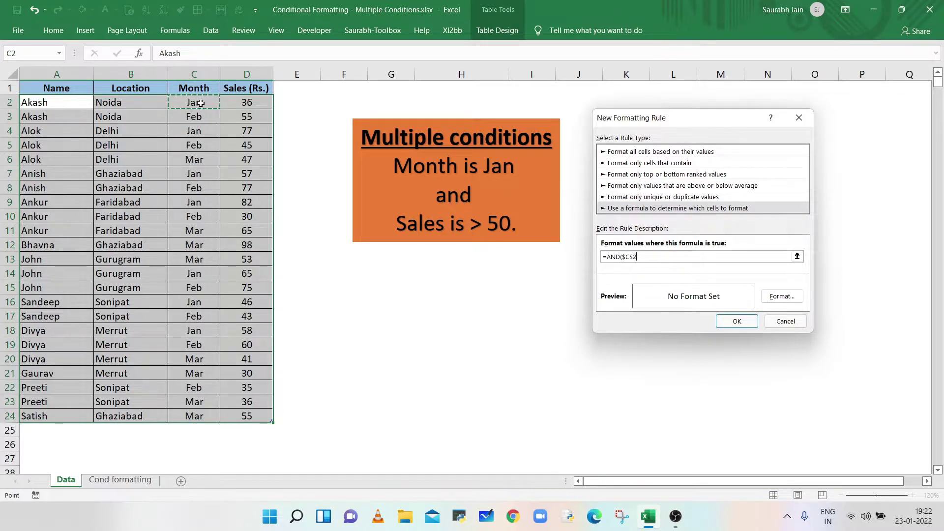
pyautogui.press('F4')
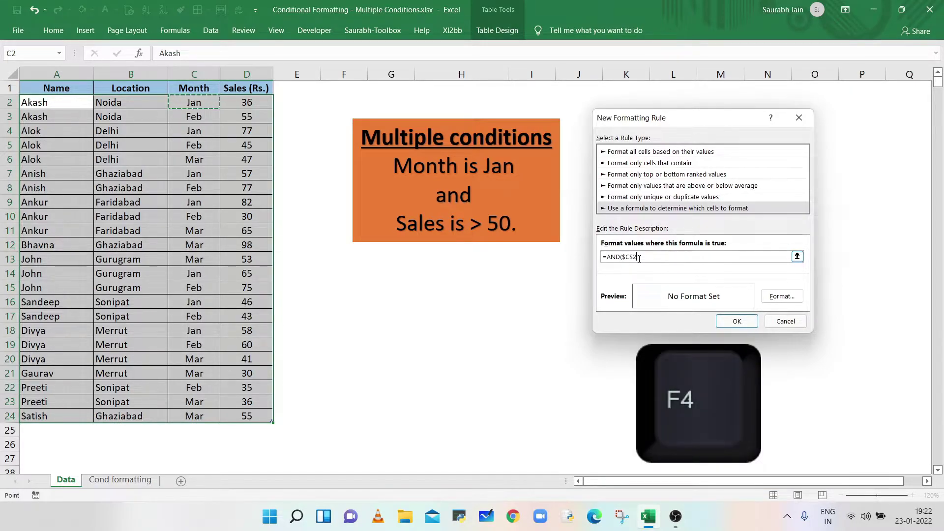
pyautogui.press('F4')
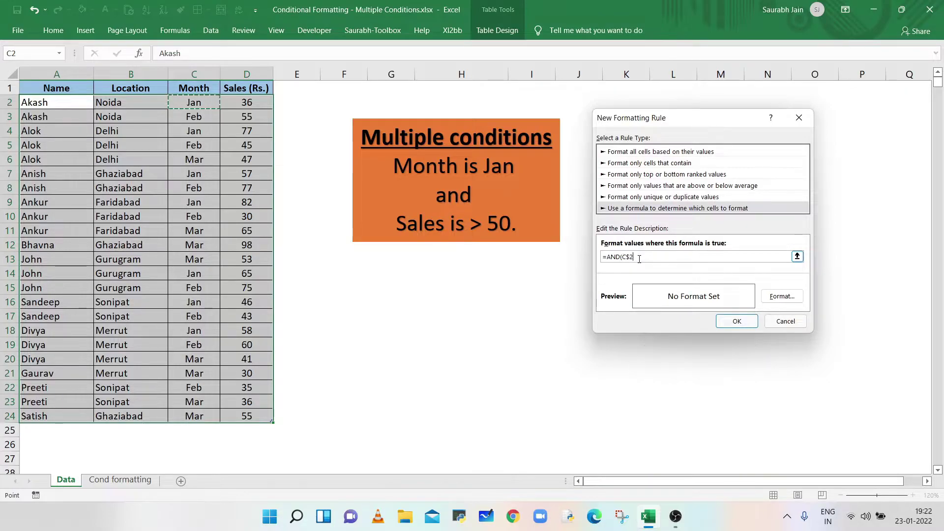
pyautogui.press('F4')
pyautogui.write('="Jan",')
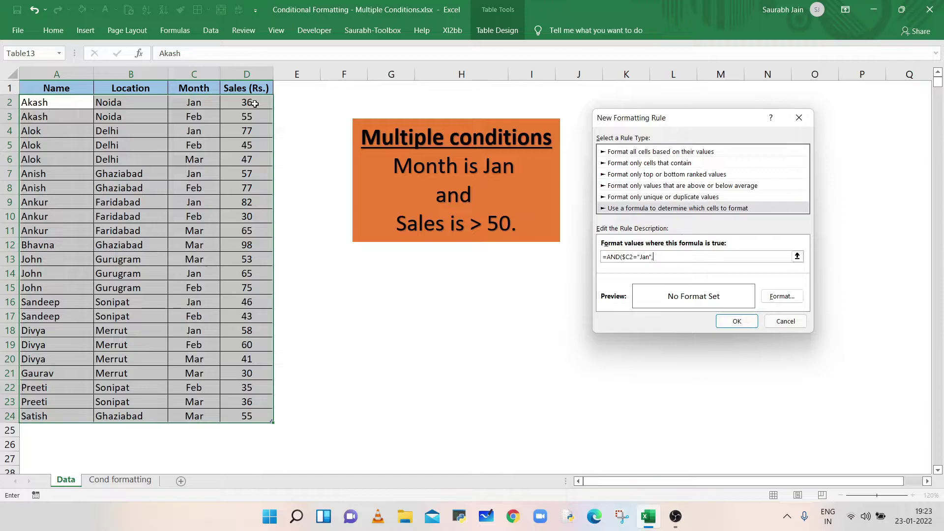
# Step: Add the second condition $D2>50, with D2 locked to its column, to finish the formula
pyautogui.click(255, 103)
pyautogui.press('F4')
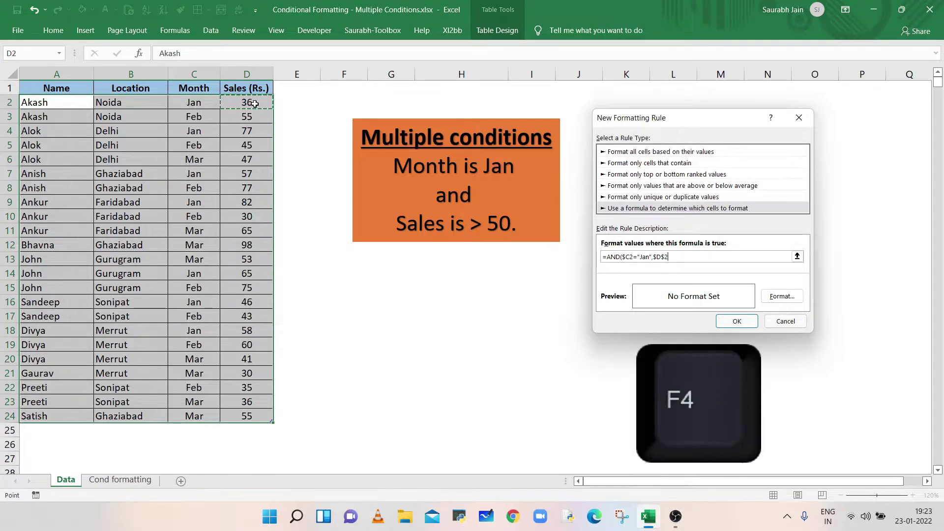
pyautogui.press('F4')
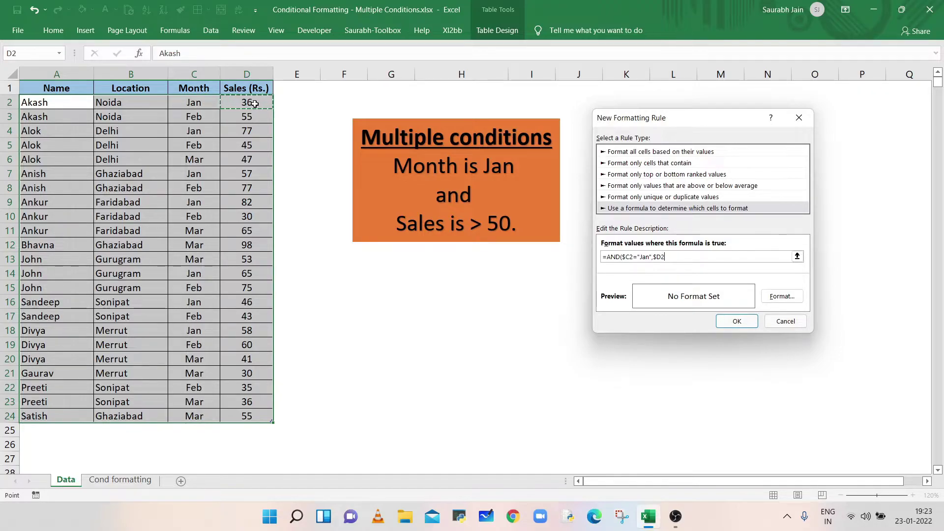
pyautogui.write('>50')
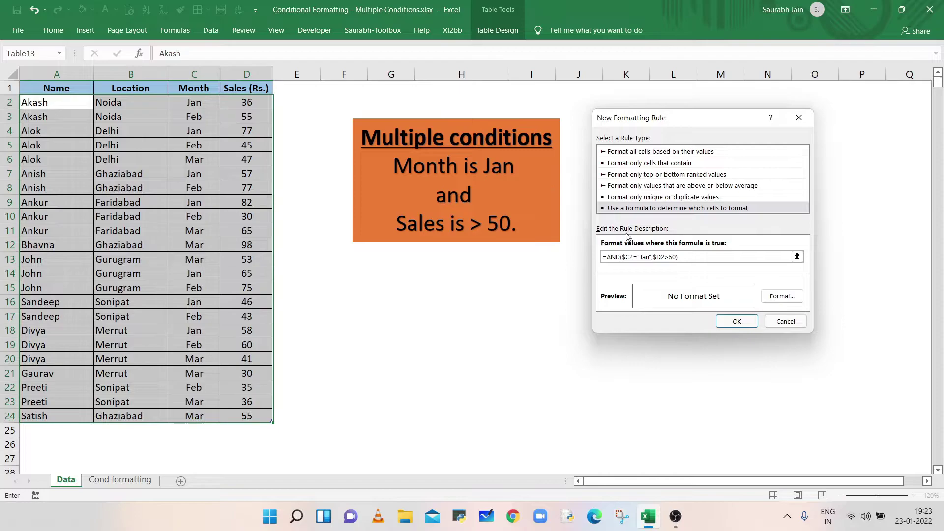
# Step: Format the rule with a light green fill and apply it to the data rows
pyautogui.click(782, 296)
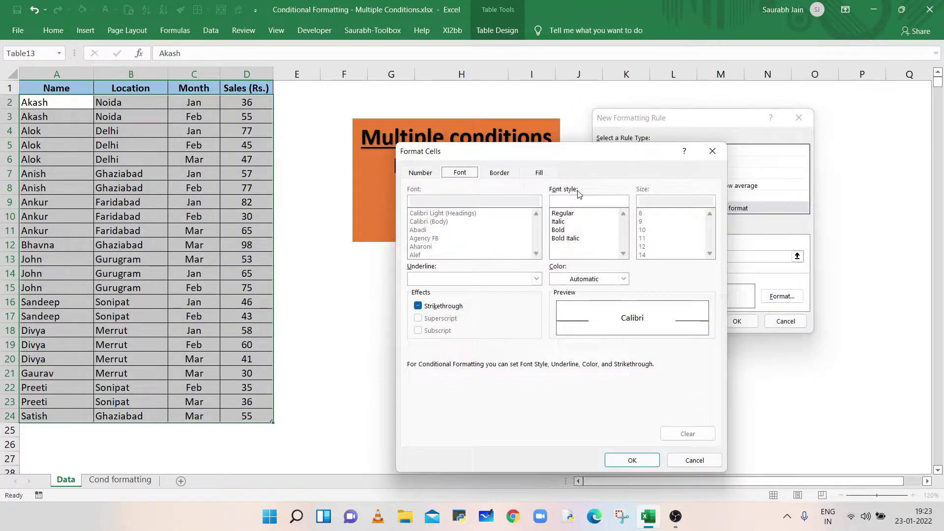
pyautogui.click(539, 173)
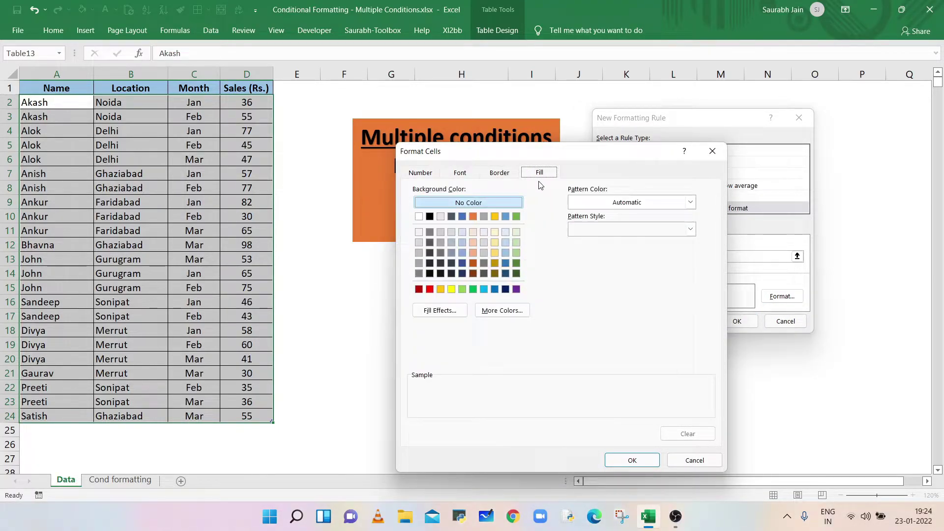
pyautogui.click(462, 289)
pyautogui.click(624, 460)
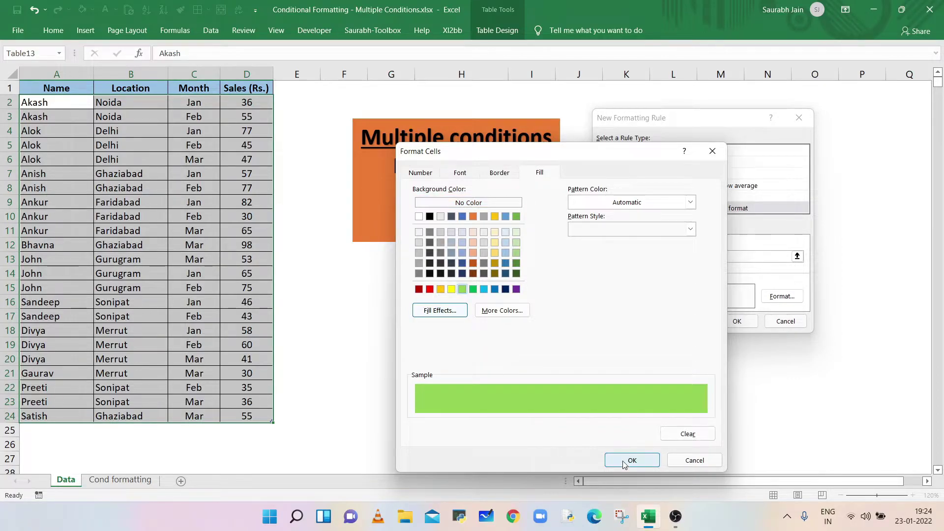
pyautogui.click(744, 321)
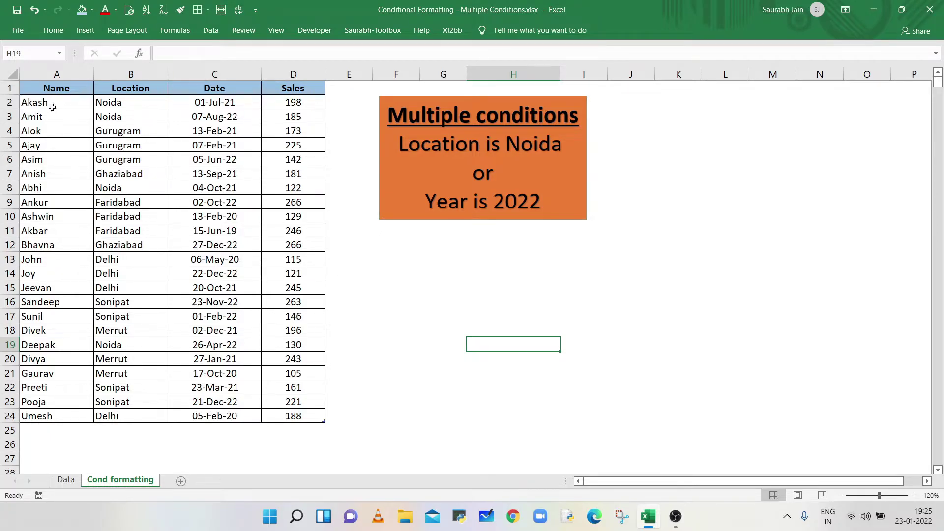
# Step: Select the Cond formatting table's data rows A2:D24 and show the Conditional Formatting options
pyautogui.moveTo(52, 105); pyautogui.dragTo(316, 415)
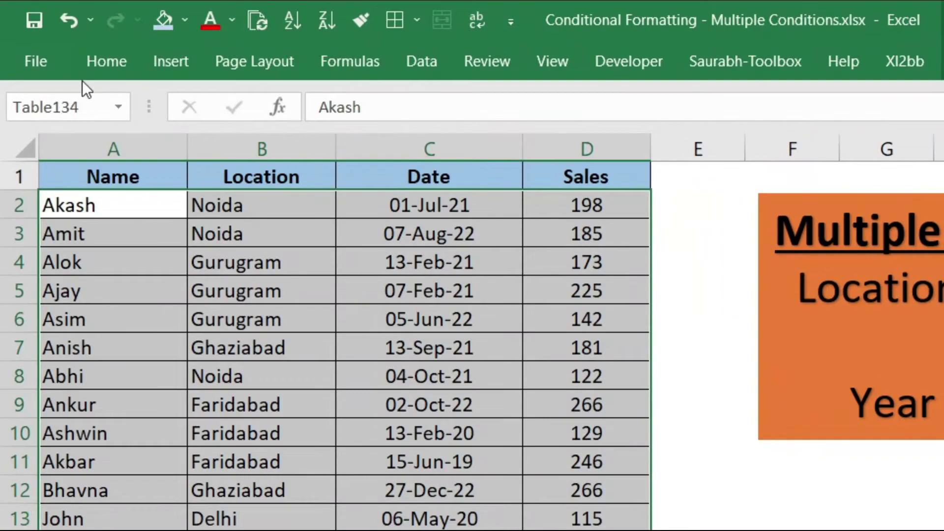
pyautogui.click(108, 65)
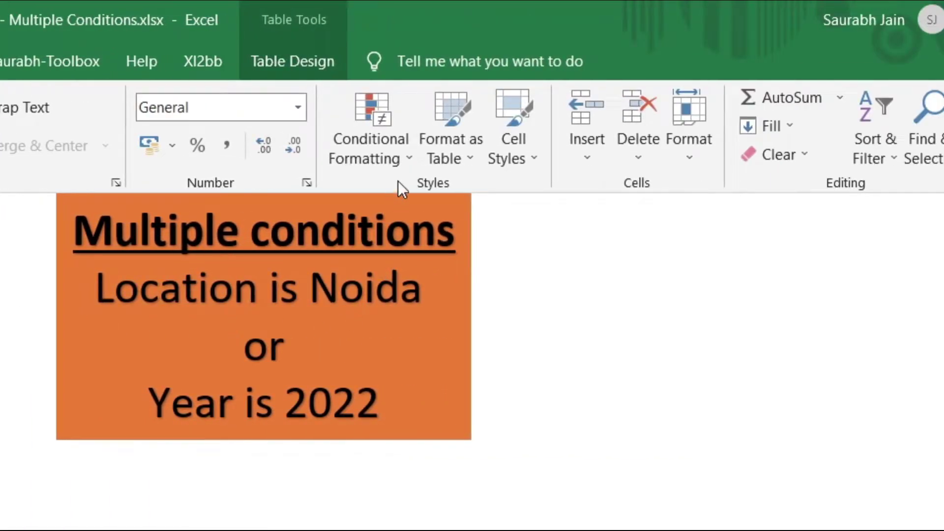
pyautogui.click(405, 158)
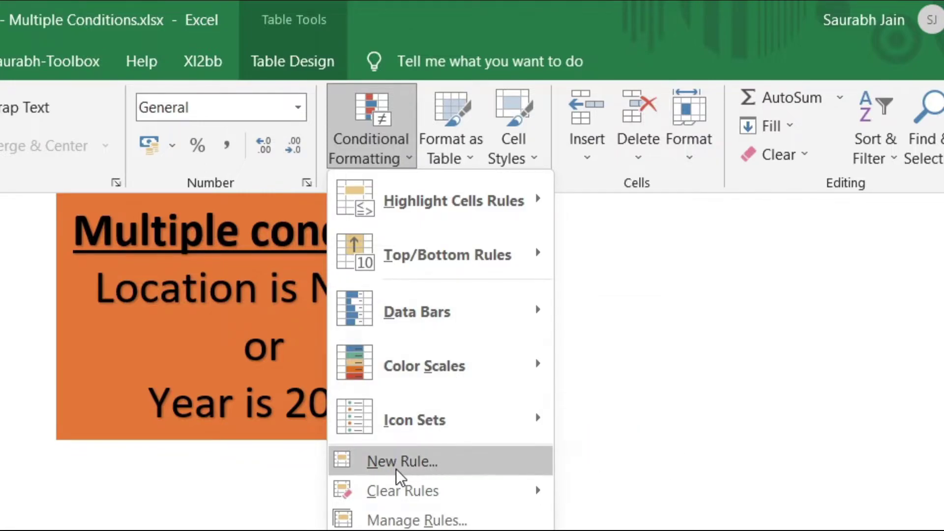
# Step: Create a new 'Use a formula' rule and begin its formula with =OR(
pyautogui.click(461, 463)
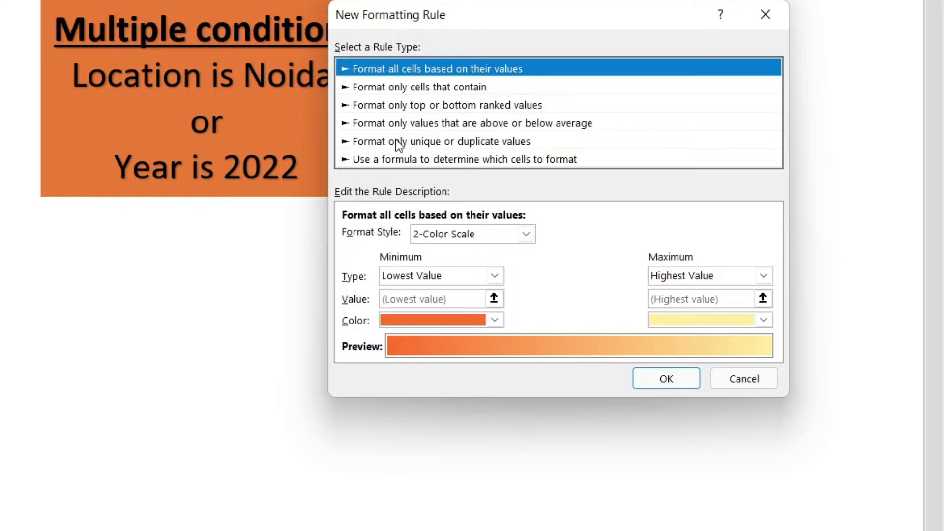
pyautogui.click(393, 164)
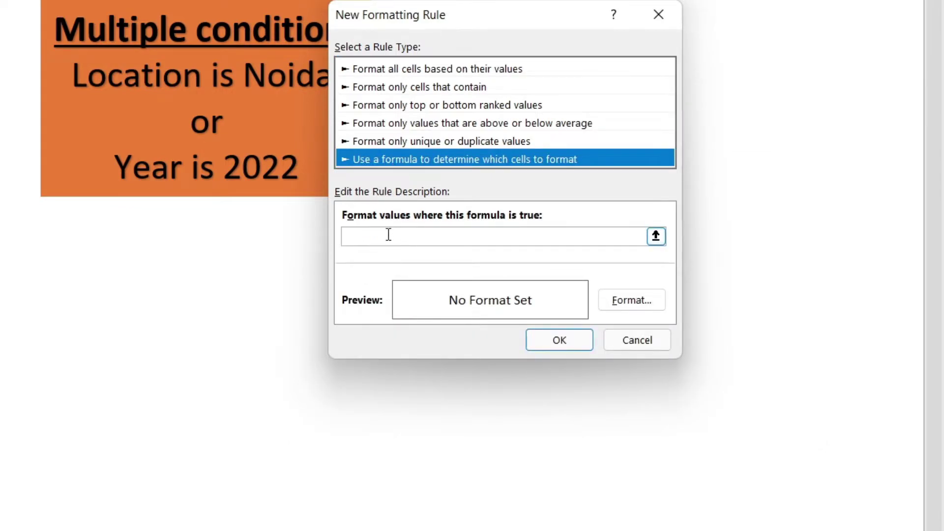
pyautogui.click(389, 235)
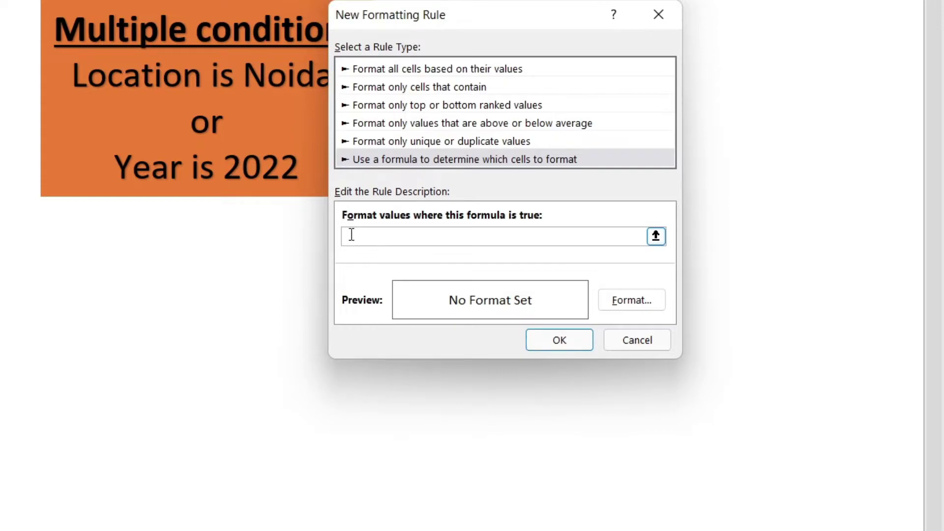
pyautogui.write('=OR(')
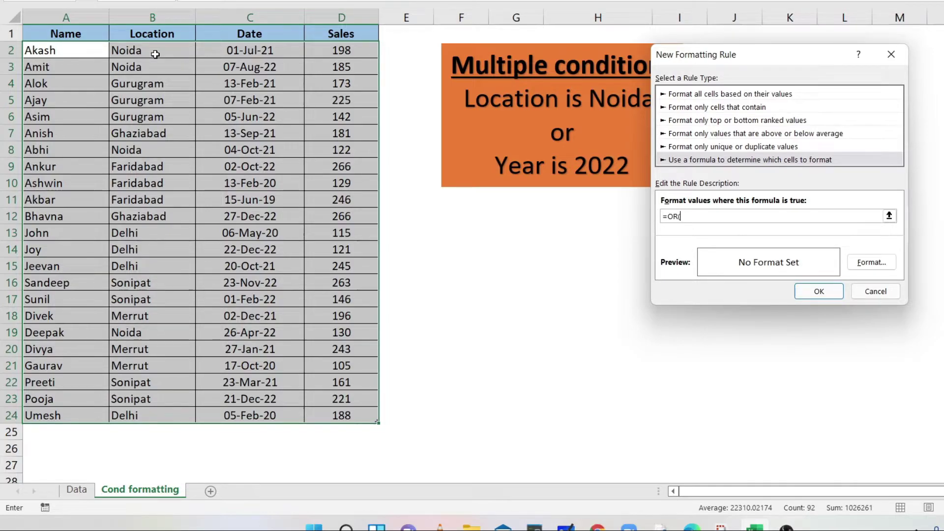
# Step: Enter the first condition $B2="Noida" with B2 locked to column B only
pyautogui.click(156, 54)
pyautogui.press('F4')
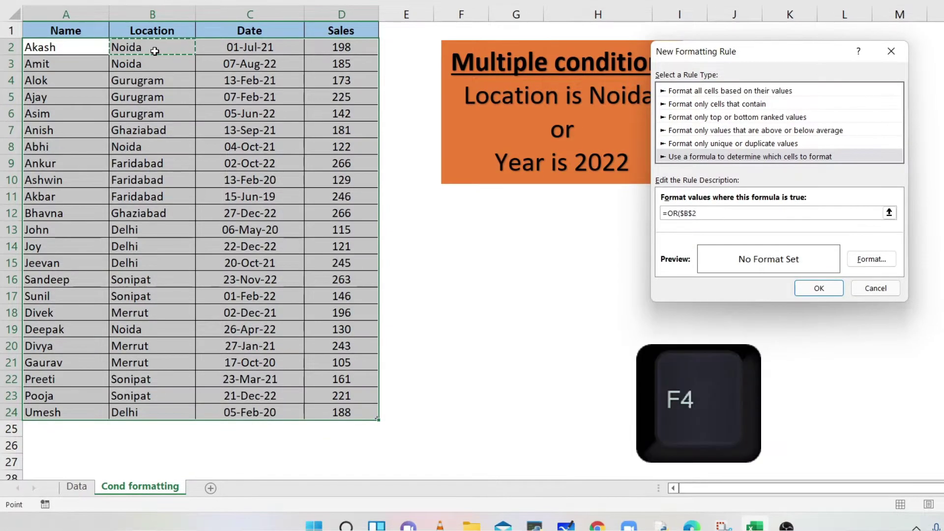
pyautogui.press('F4')
pyautogui.press('F4')
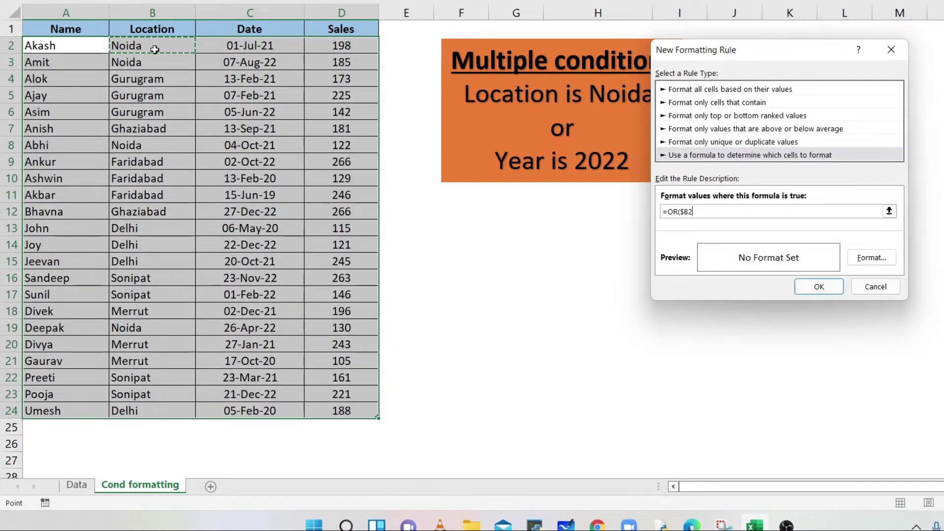
pyautogui.write('=')
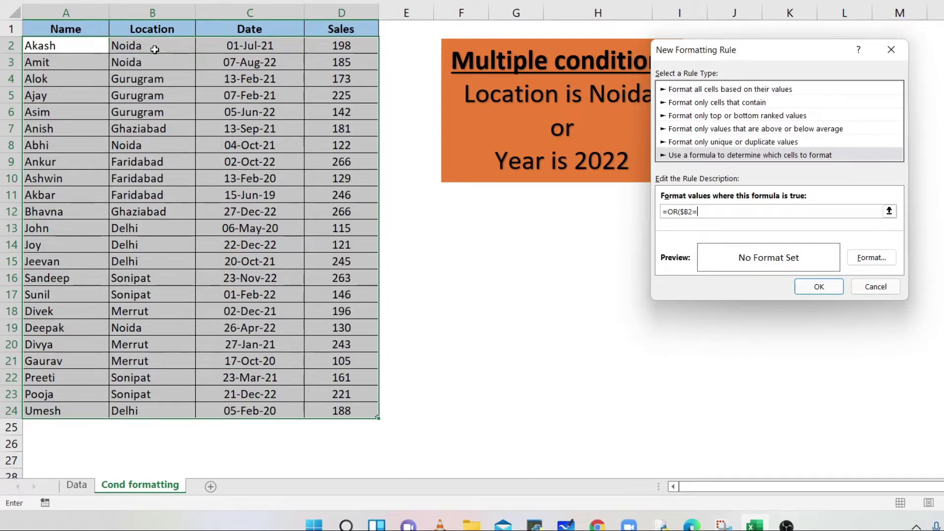
pyautogui.write('"Noida')
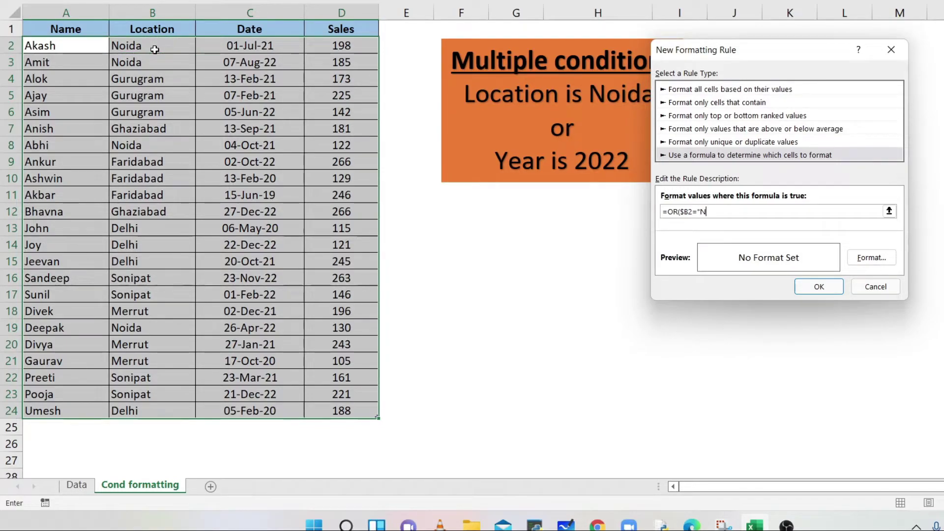
pyautogui.write('",')
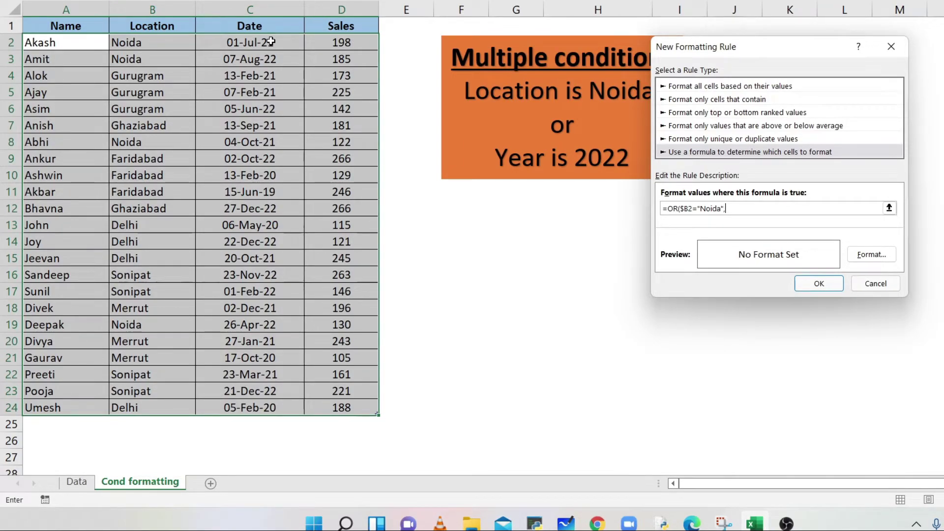
# Step: Add the second condition YEAR($C2)=2022 and close the OR formula
pyautogui.click(271, 42)
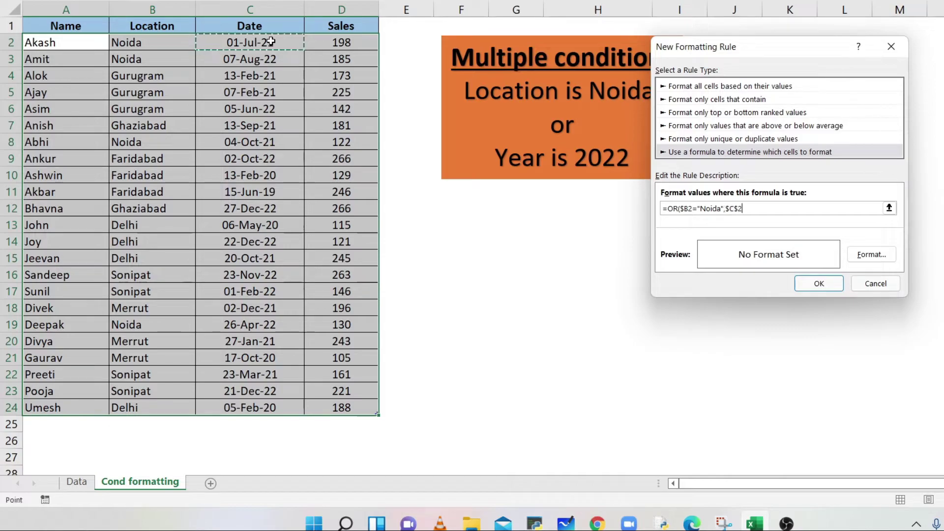
pyautogui.press('F4')
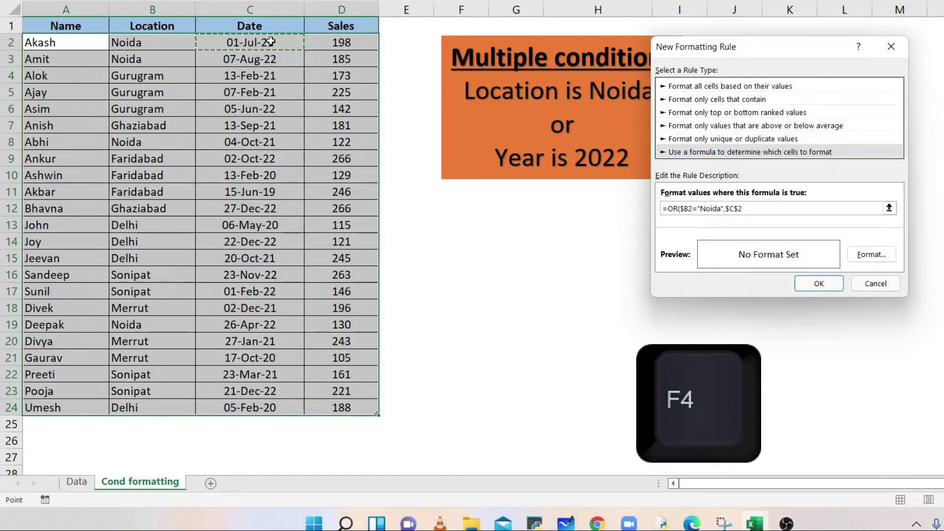
pyautogui.press('F4')
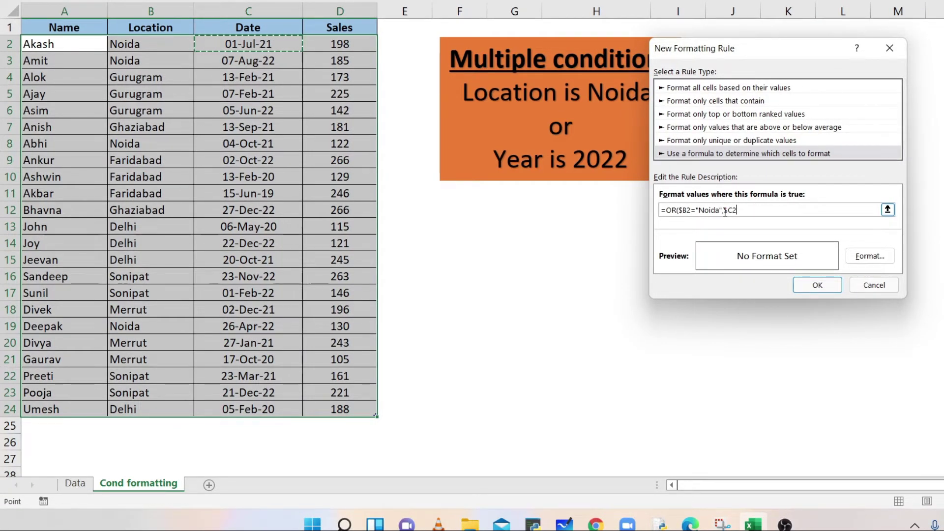
pyautogui.click(725, 210)
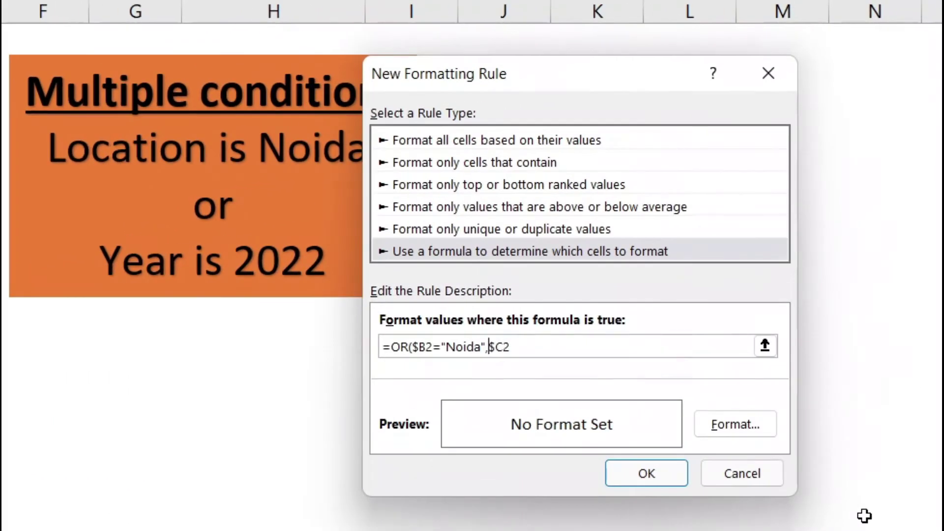
pyautogui.write('YEAR')
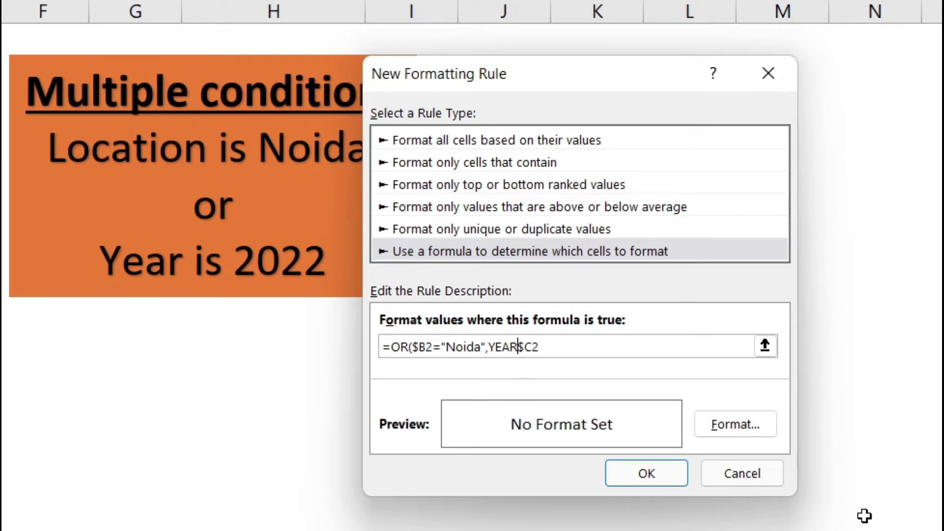
pyautogui.write('(')
pyautogui.press('End')
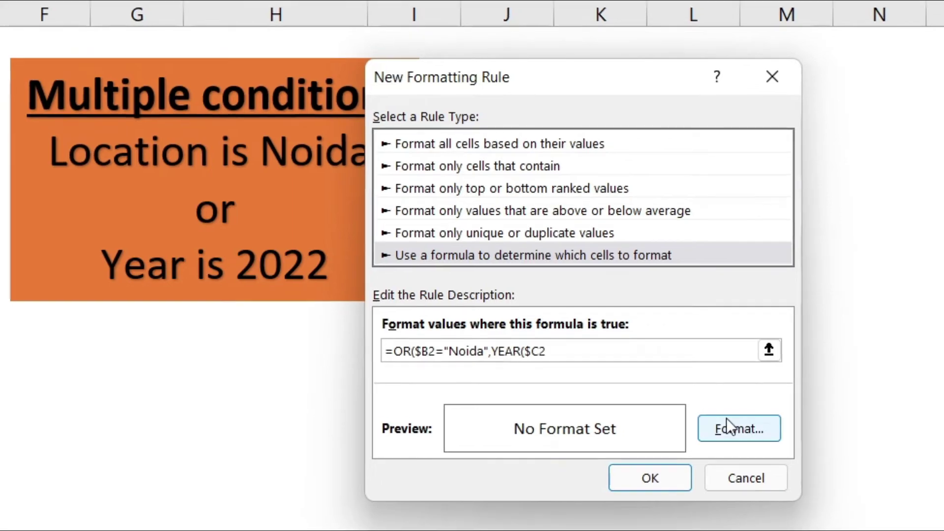
pyautogui.write(')')
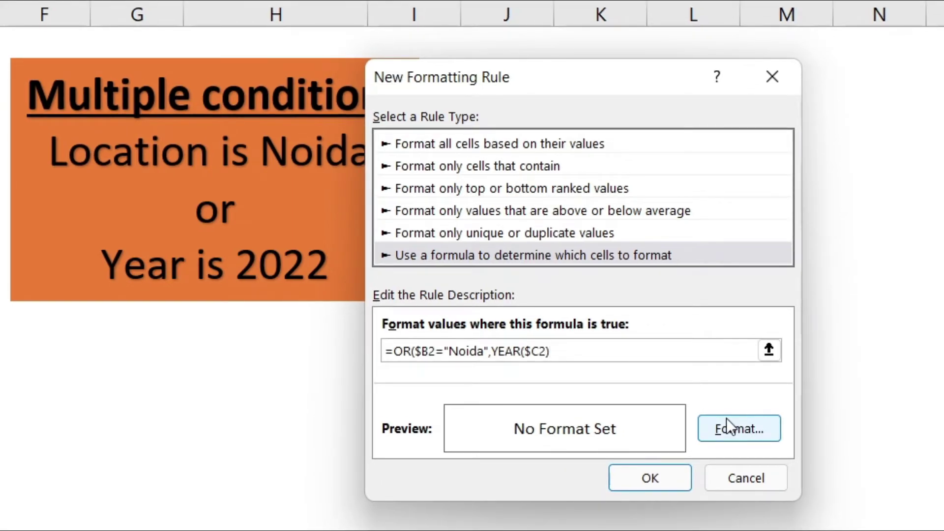
pyautogui.write('=')
pyautogui.write('20')
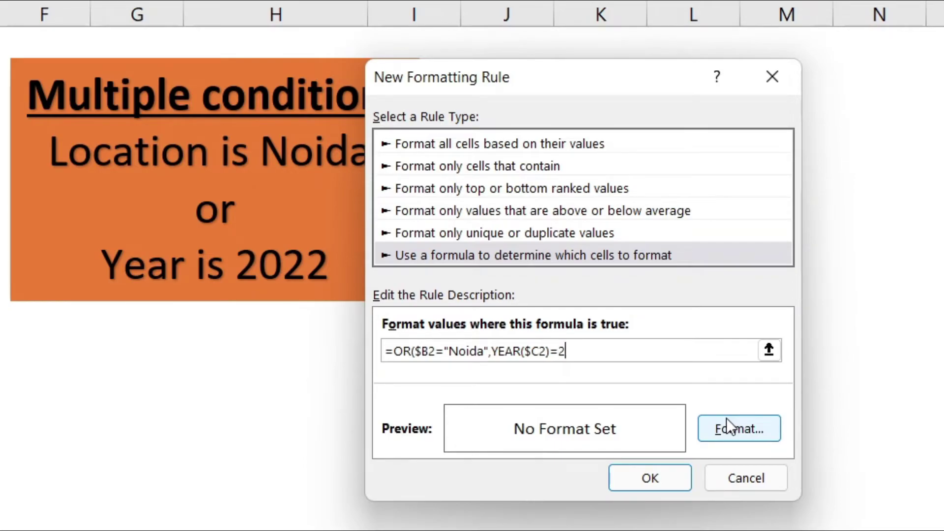
pyautogui.write('22)')
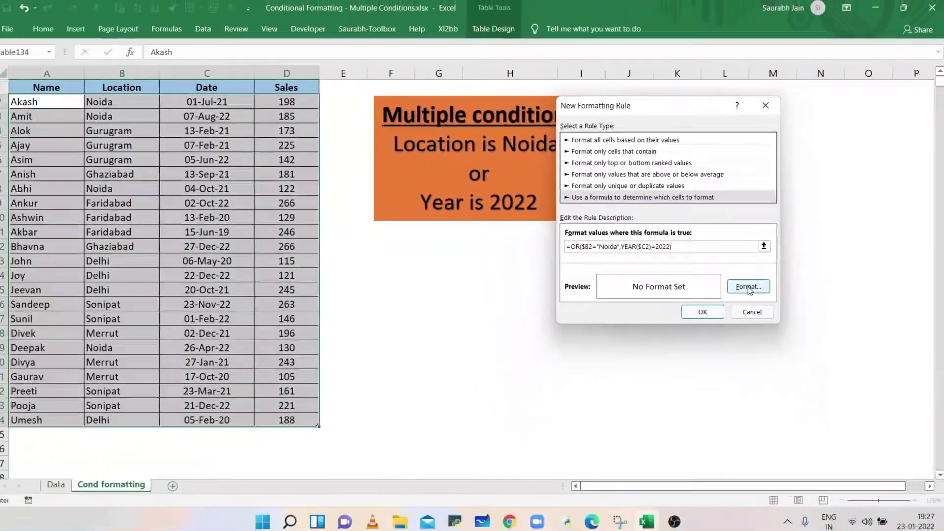
# Step: Give the OR rule a gold fill and apply it to the table
pyautogui.click(750, 286)
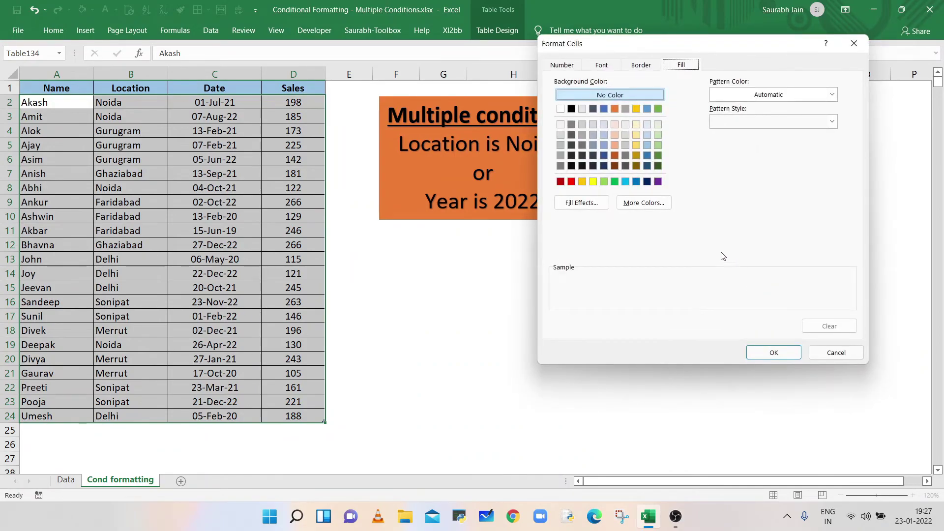
pyautogui.click(584, 182)
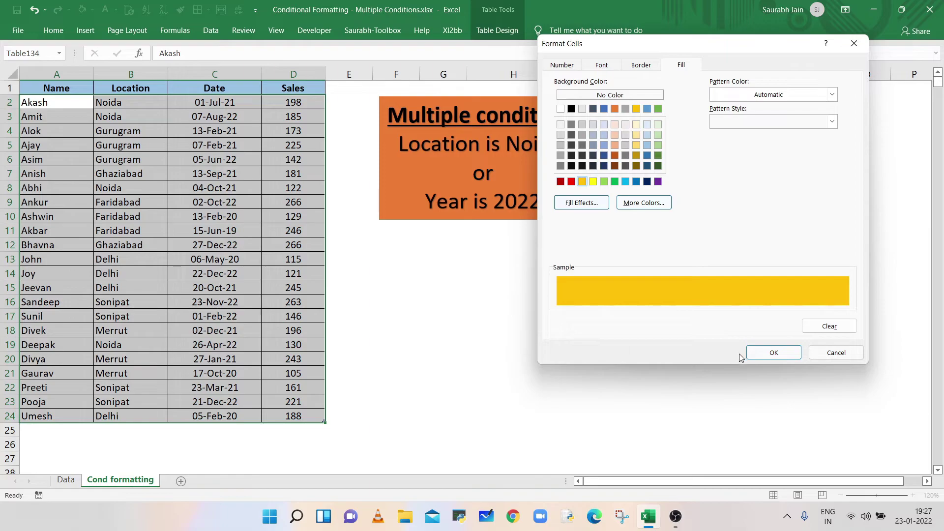
pyautogui.click(761, 356)
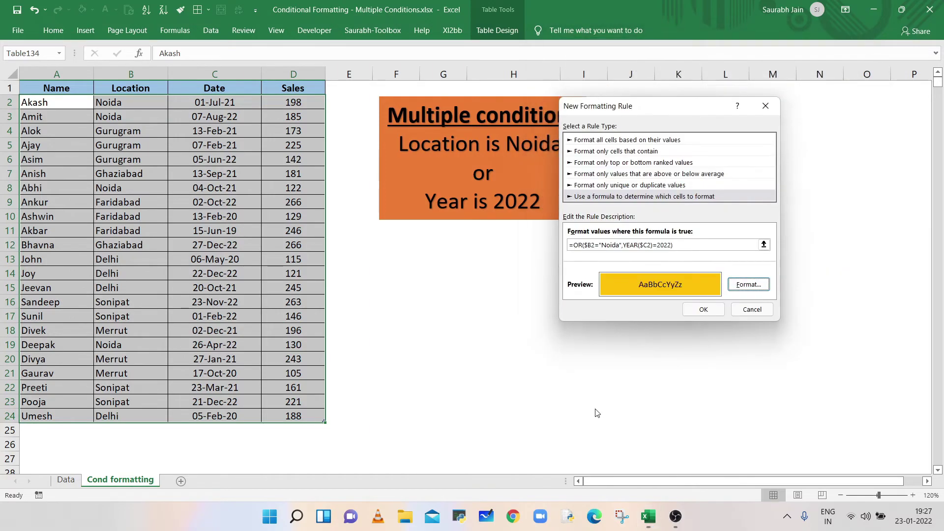
pyautogui.click(704, 310)
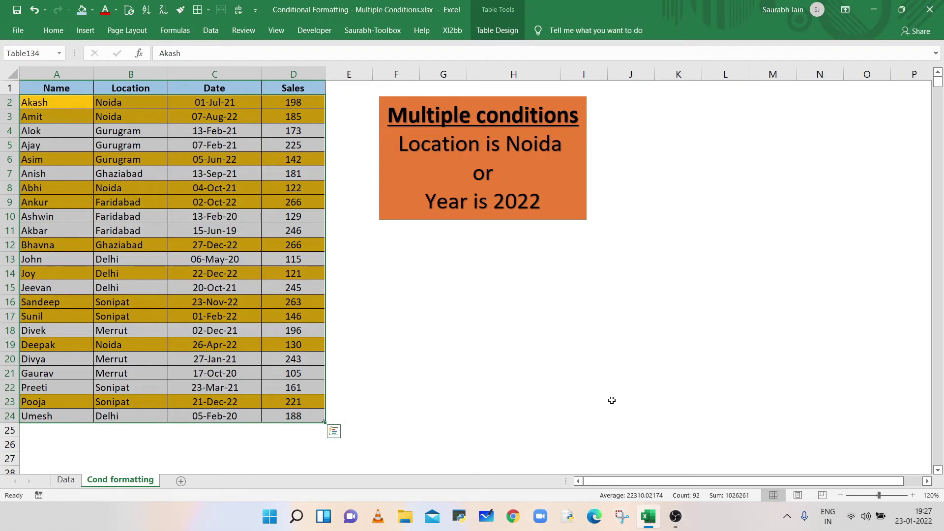
pyautogui.click(246, 118)
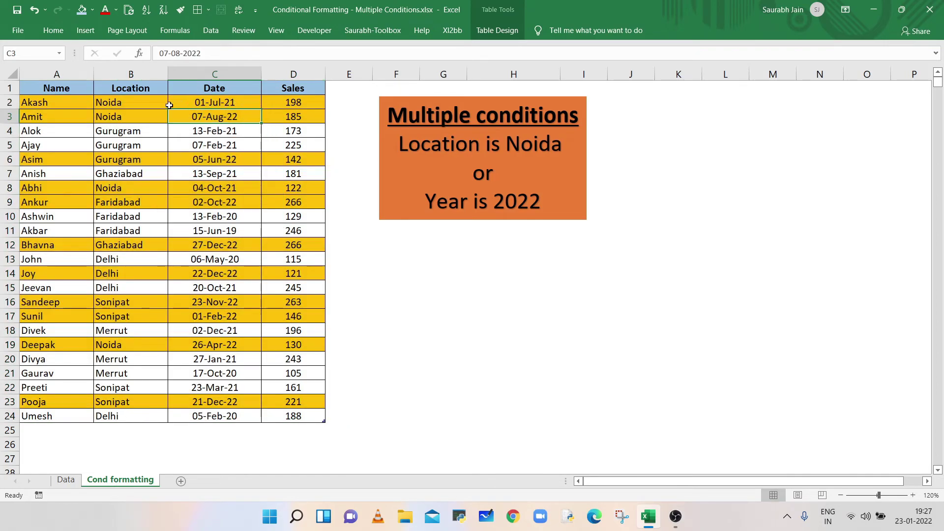
pyautogui.click(139, 99)
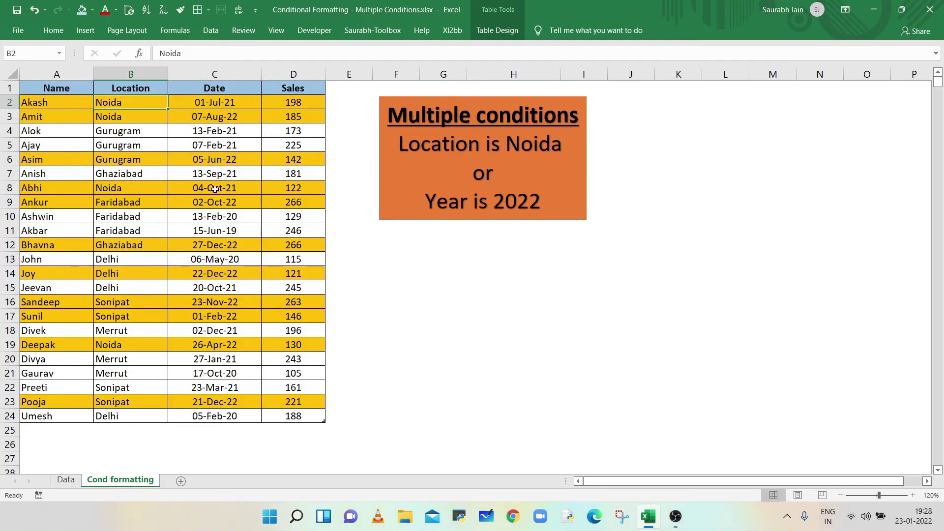
pyautogui.click(216, 190)
pyautogui.click(121, 105)
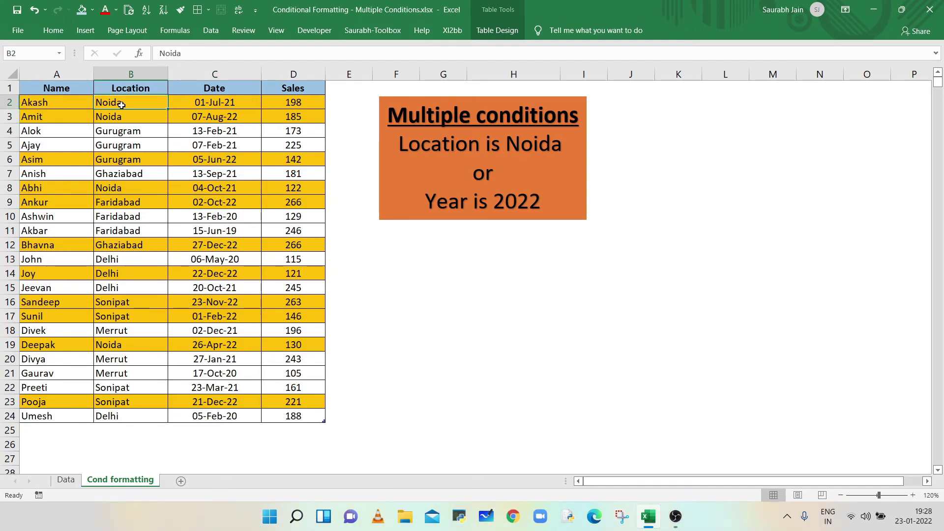